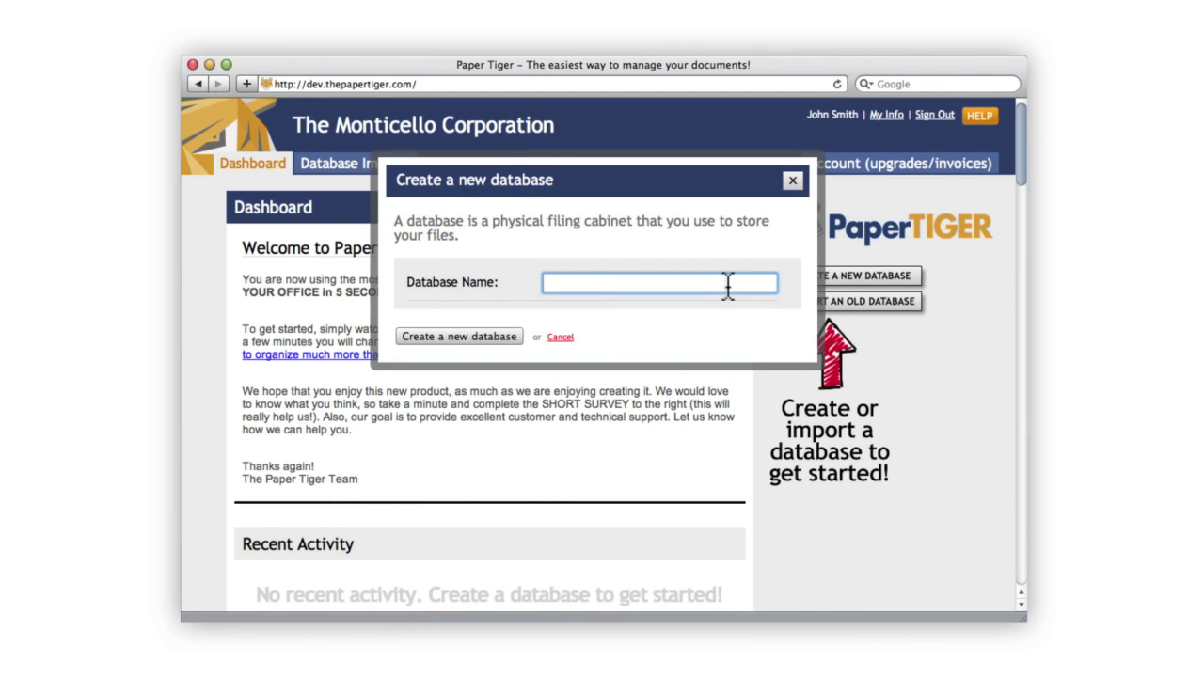
Step: Create a new database named Office Files and open it
{"action": "type", "text": "Office Files"}
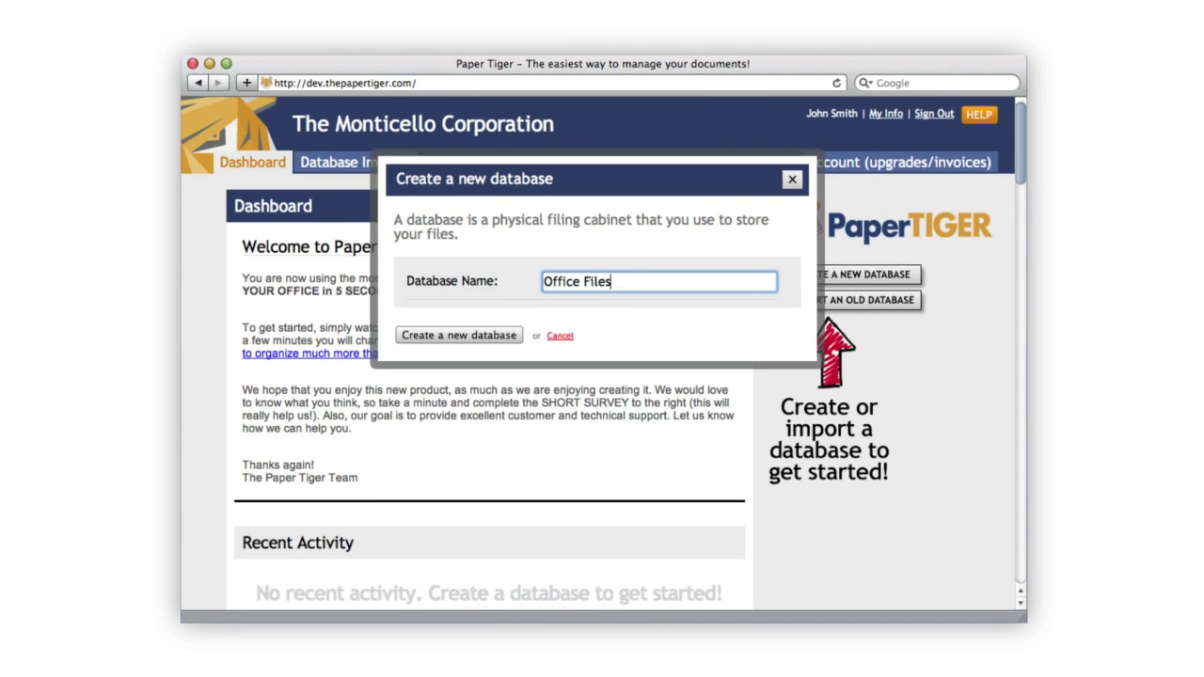
{"action": "key", "text": "Return"}
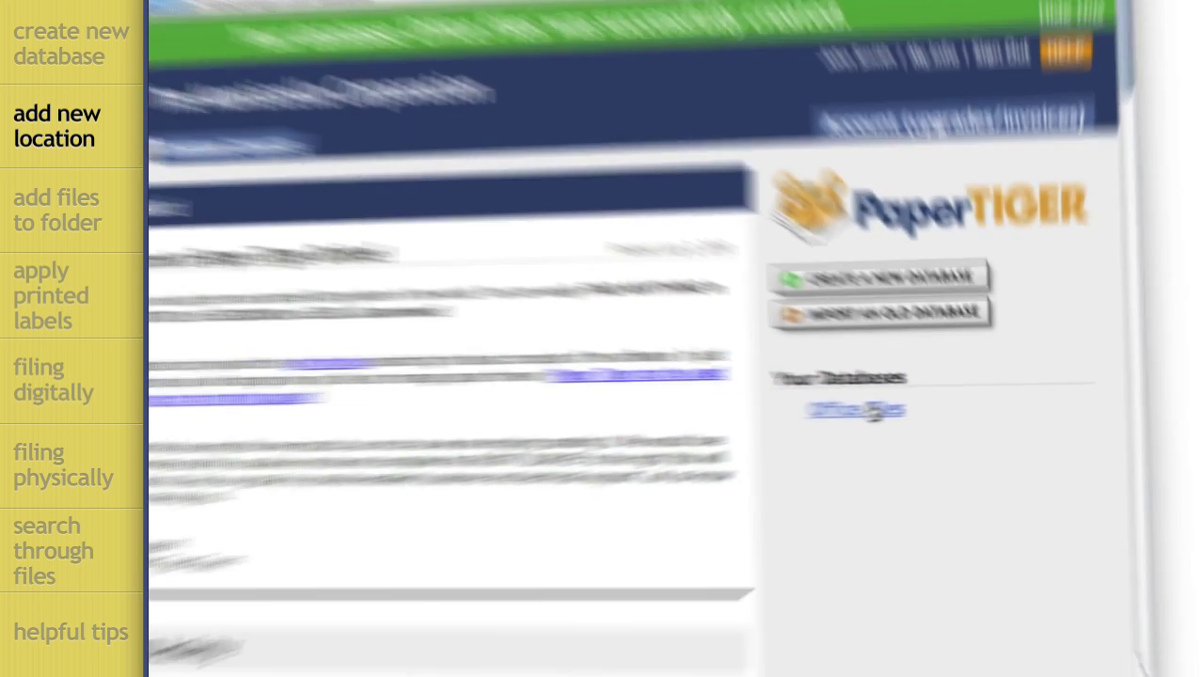
{"action": "left_click", "coordinate": [505, 357]}
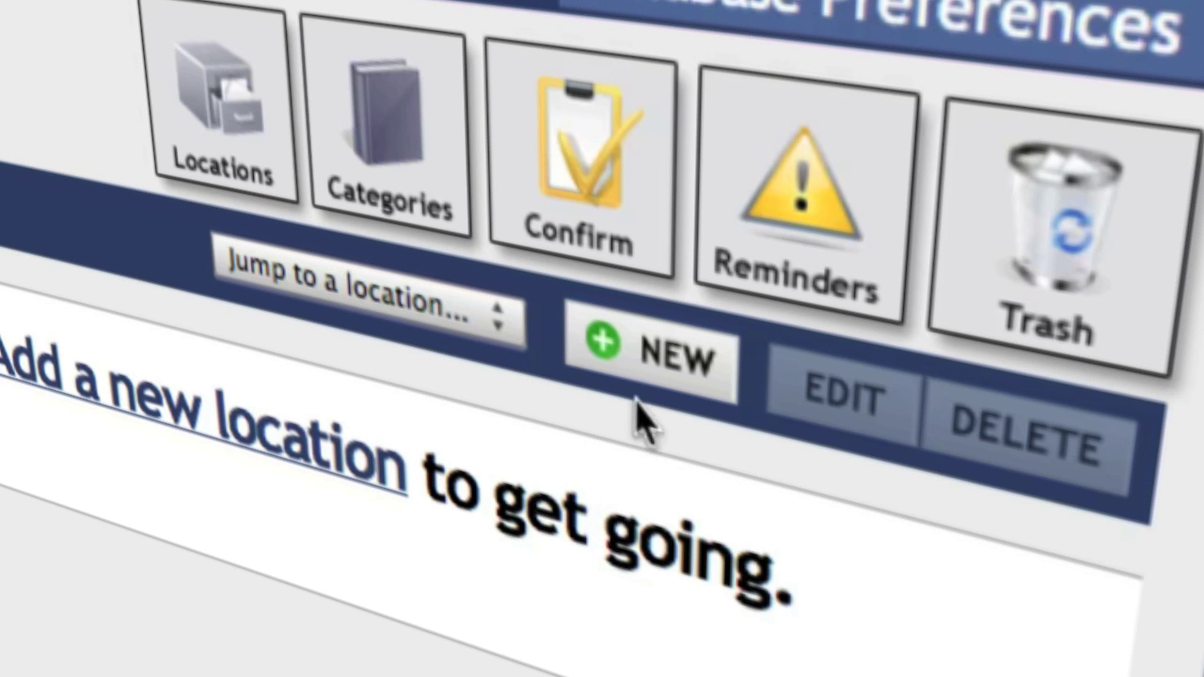
Step: Start a new location in the Office Files database and name it Bottom Drawer
{"action": "left_click", "coordinate": [659, 376]}
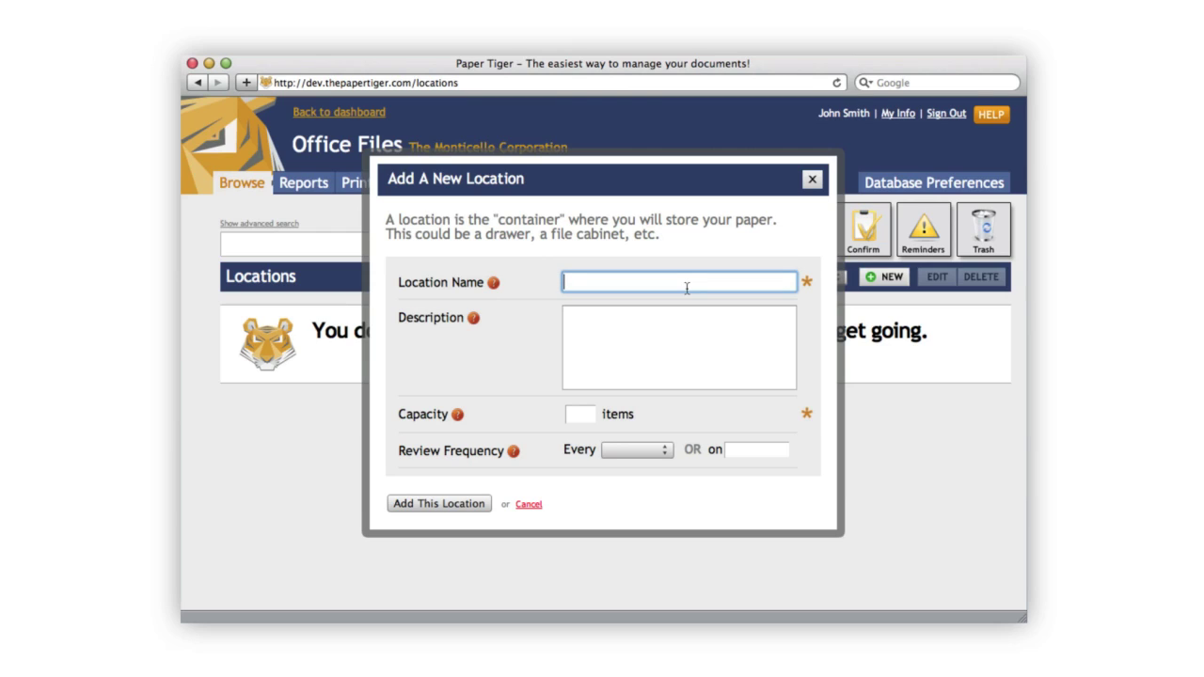
{"action": "type", "text": "Bottom Drawr"}
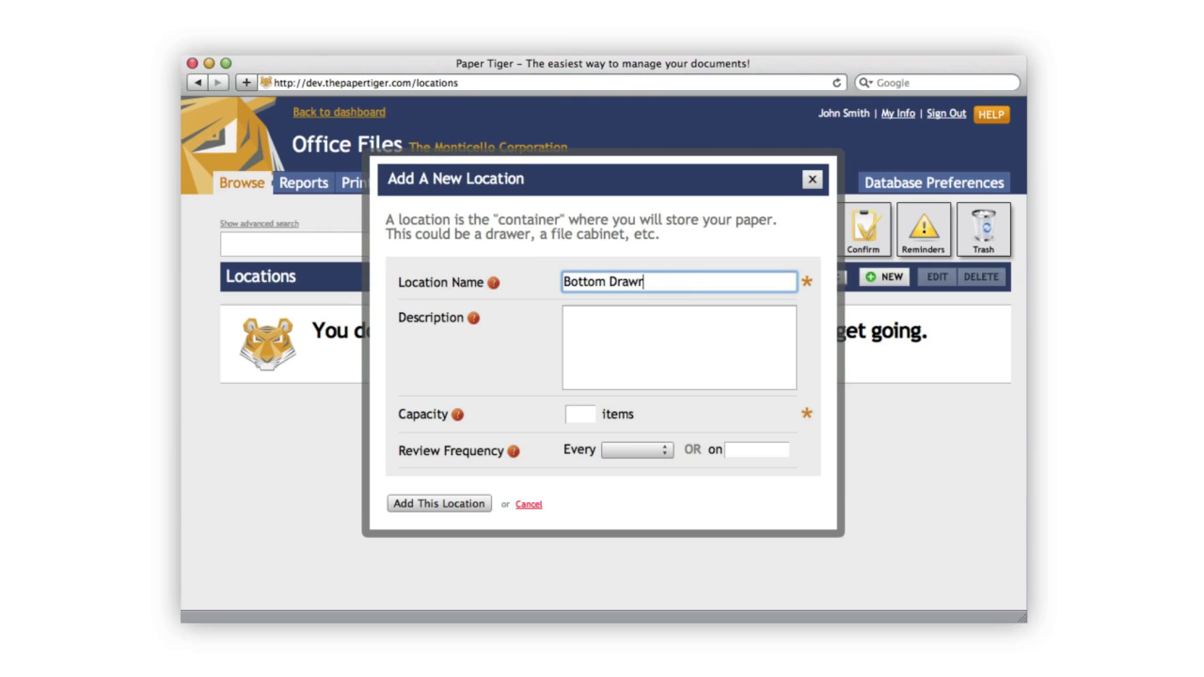
{"action": "key", "text": "BackSpace"}
{"action": "type", "text": "er"}
{"action": "key", "text": "Tab"}
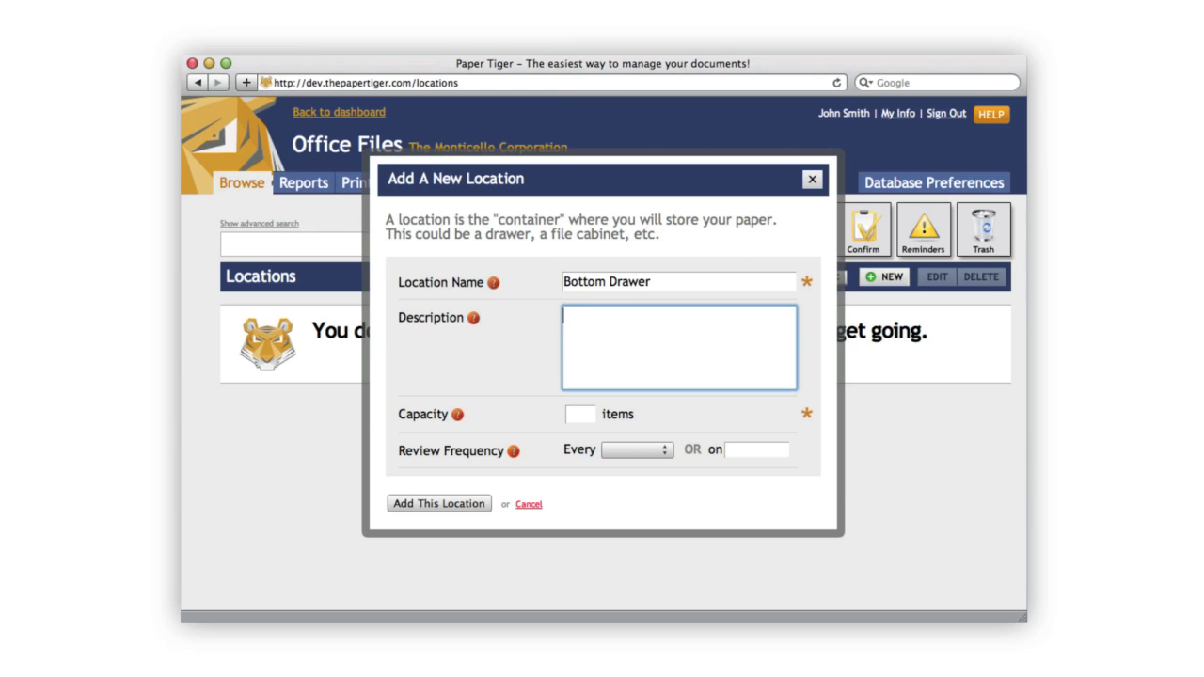
Step: Describe the location as "My desk drawer where I keep my project files.", set its capacity to 30 items and add it
{"action": "type", "text": "My desk drawer where I kee"}
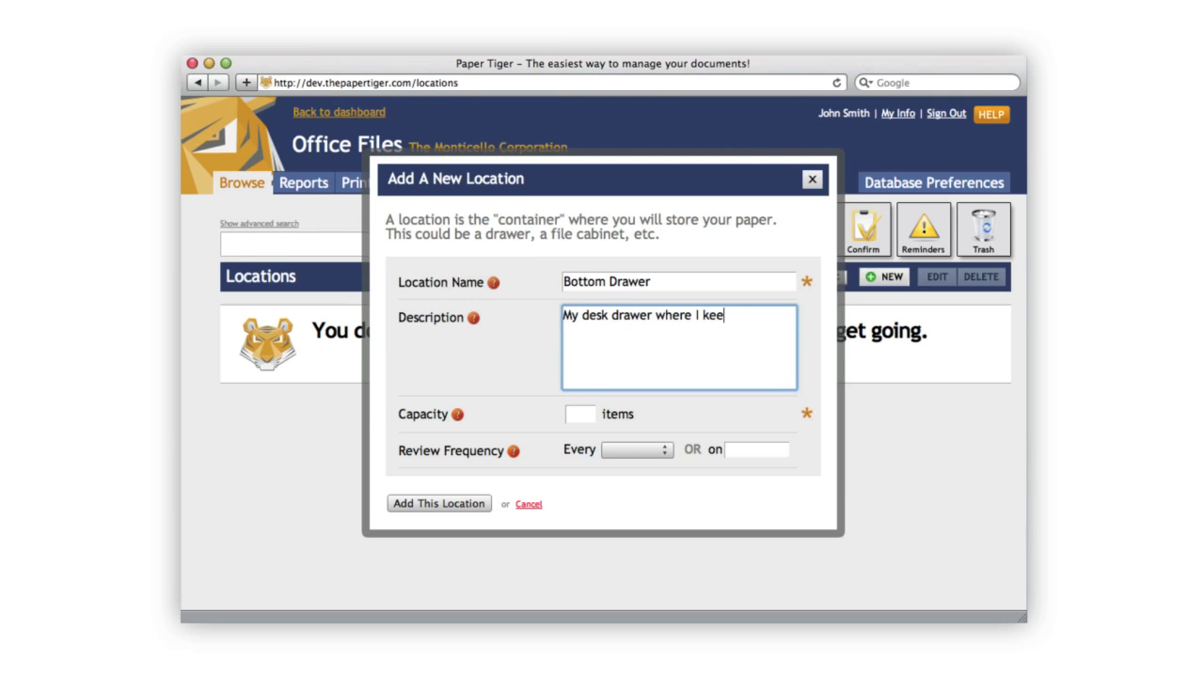
{"action": "type", "text": "p my project fi"}
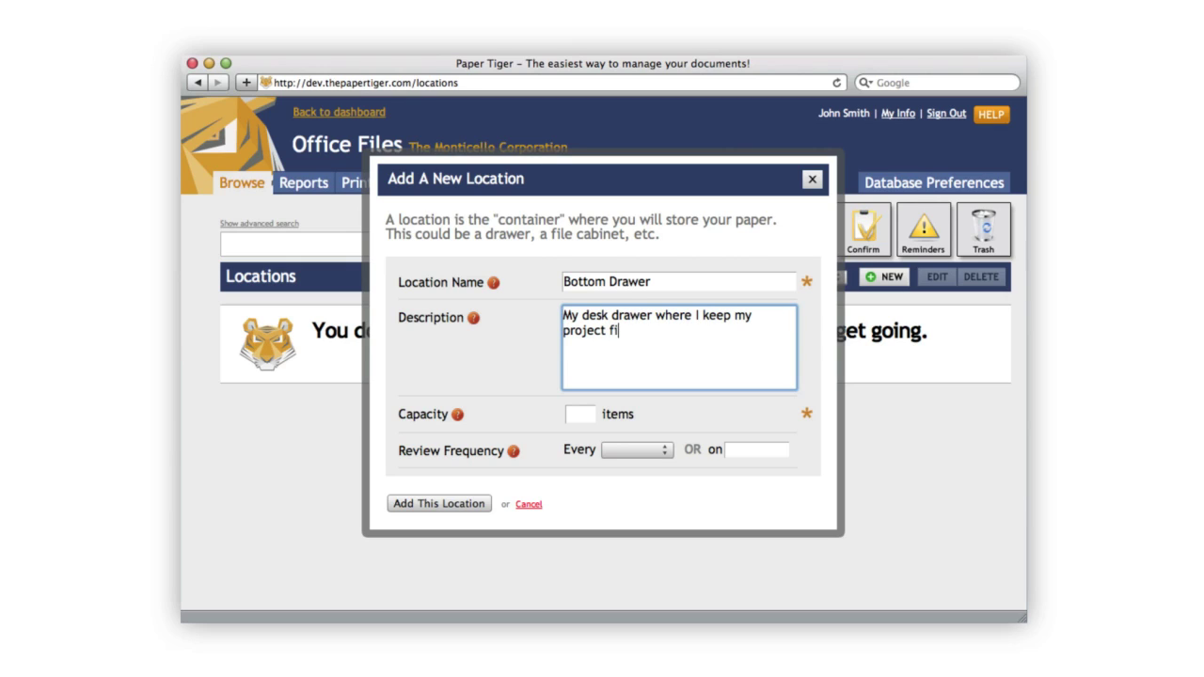
{"action": "type", "text": "les."}
{"action": "left_click", "coordinate": [580, 413]}
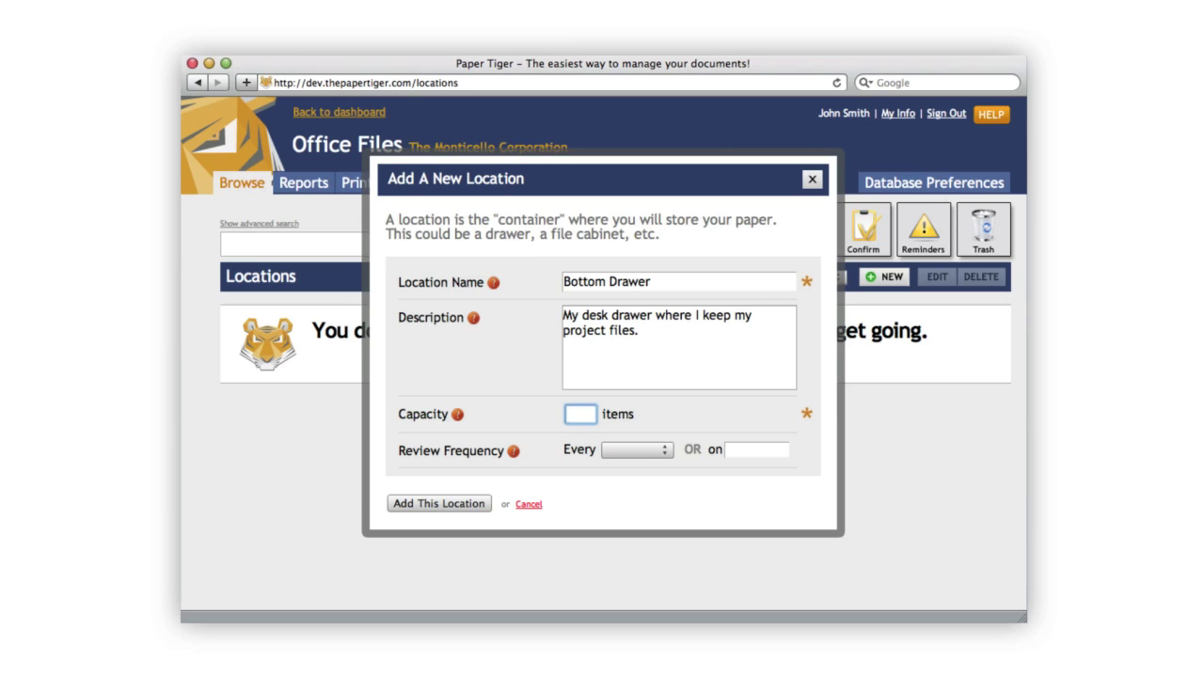
{"action": "type", "text": "30"}
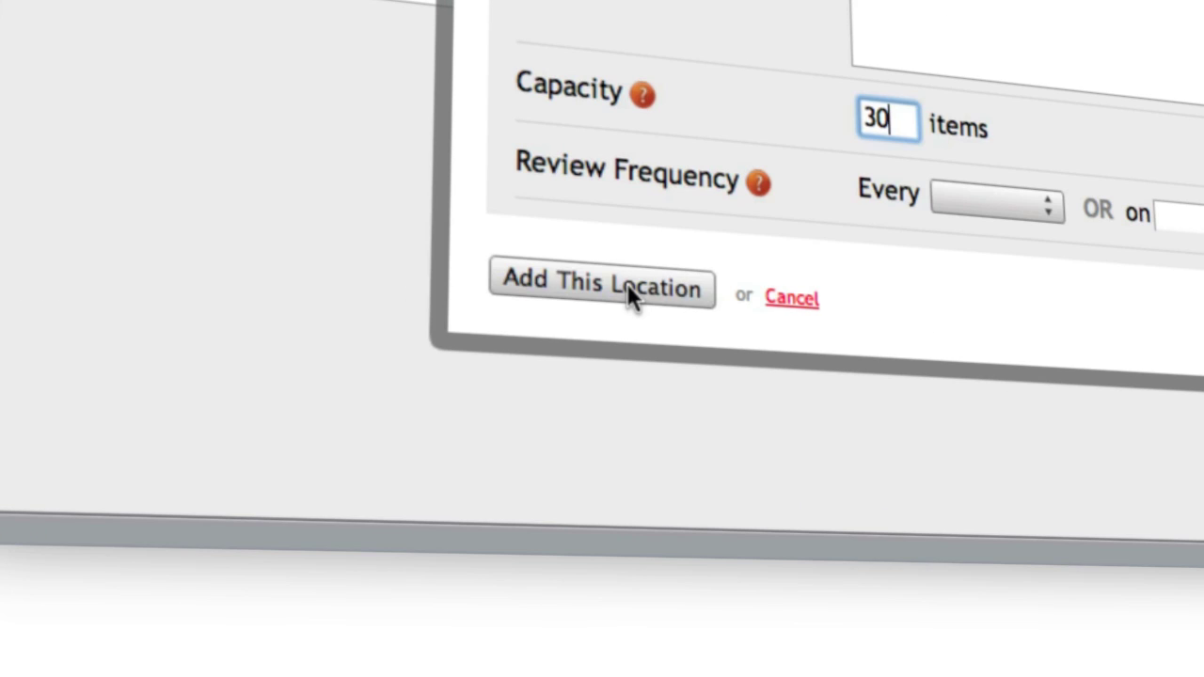
{"action": "left_click", "coordinate": [451, 509]}
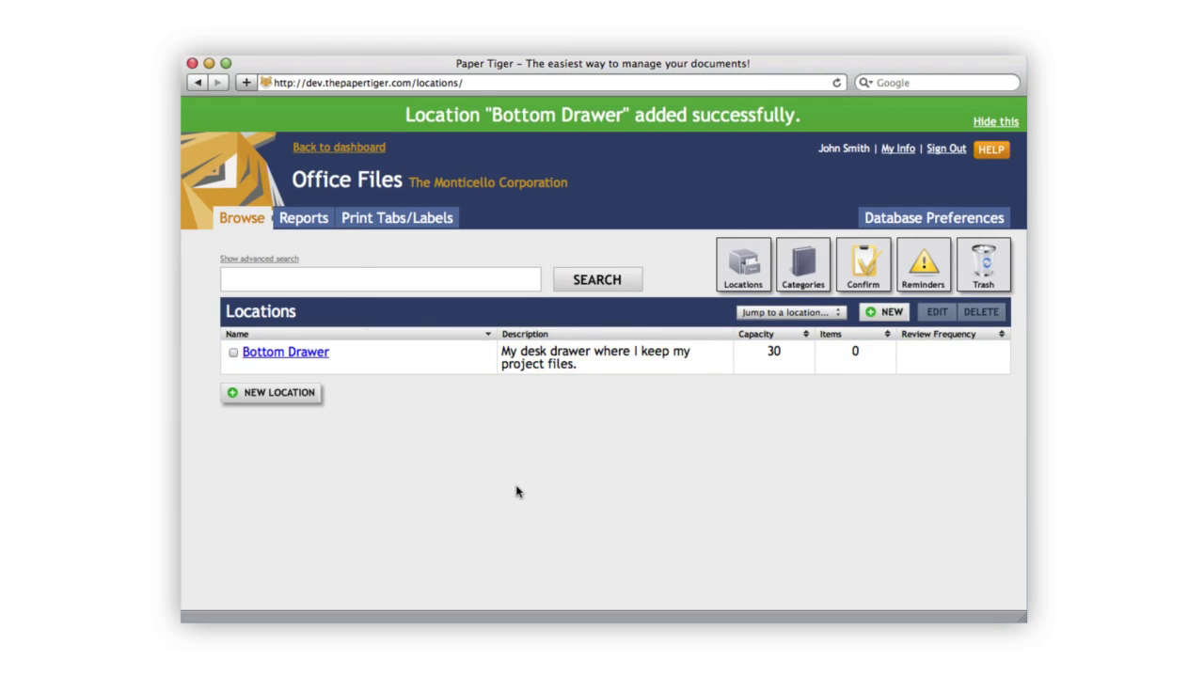
Step: Open the Bottom Drawer location and look through its list of item slots
{"action": "left_click", "coordinate": [310, 355]}
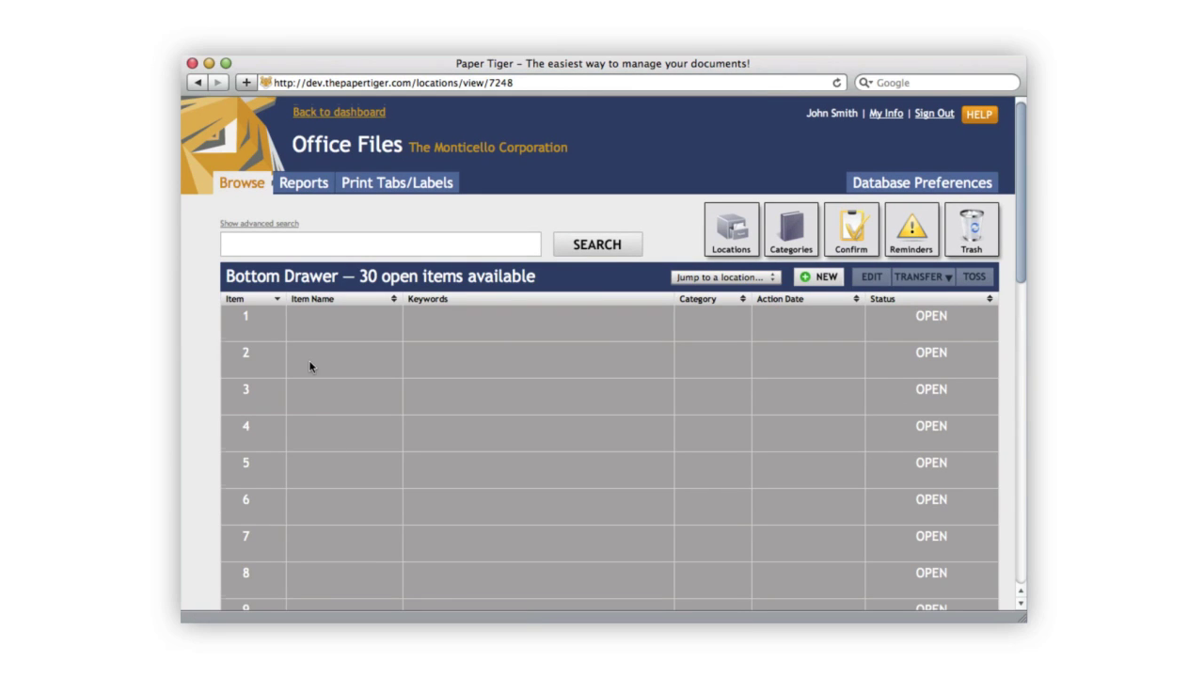
{"action": "scroll", "coordinate": [278, 441], "scroll_direction": "down", "scroll_amount": 10}
{"action": "scroll", "coordinate": [278, 444], "scroll_direction": "down", "scroll_amount": 5}
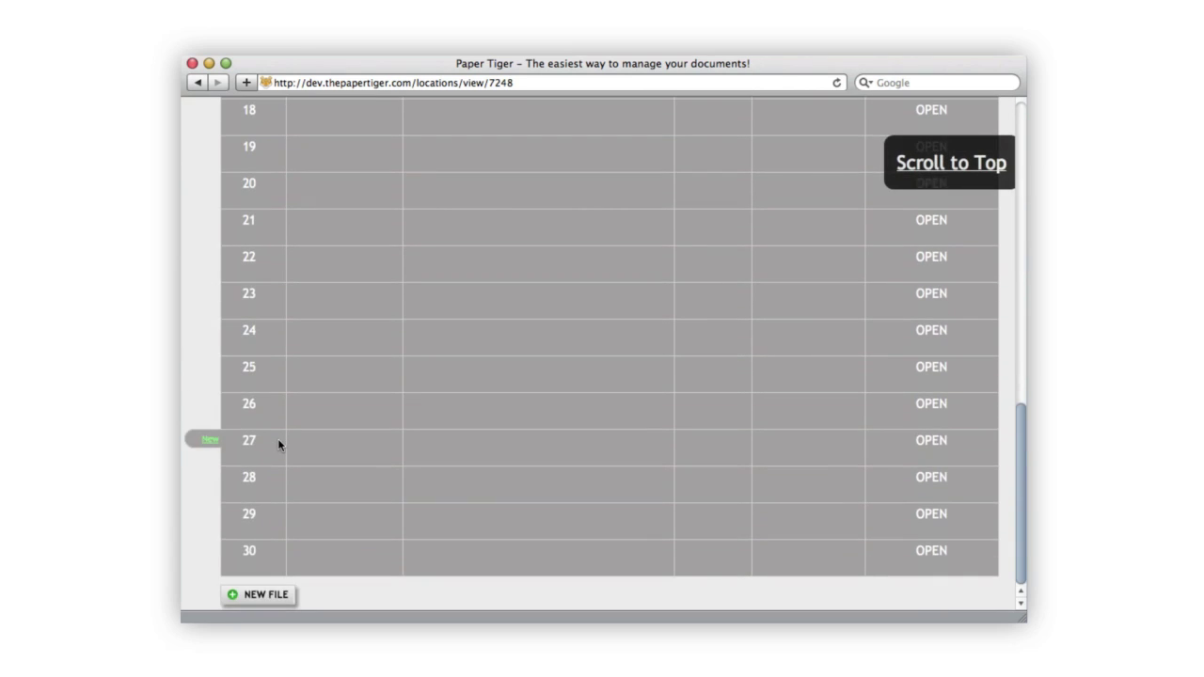
{"action": "scroll", "coordinate": [278, 444], "scroll_direction": "up", "scroll_amount": 15}
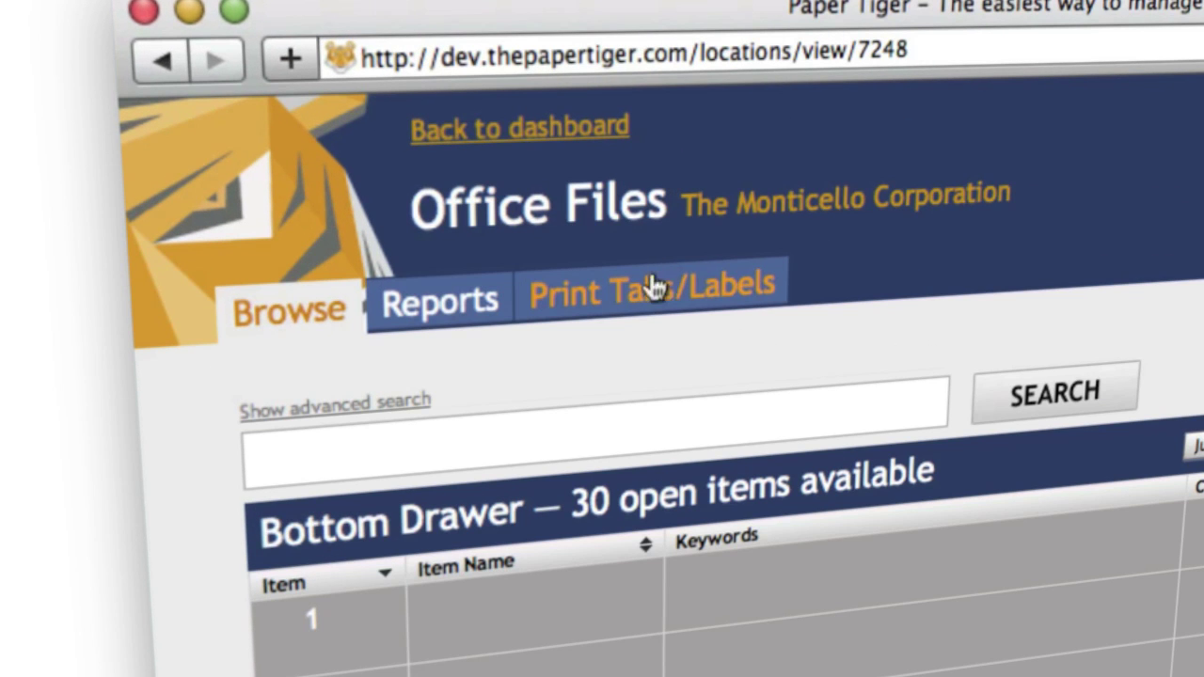
Step: Open tab and label printing, review the available templates and keep Self Cut Tabs as the template
{"action": "left_click", "coordinate": [395, 183]}
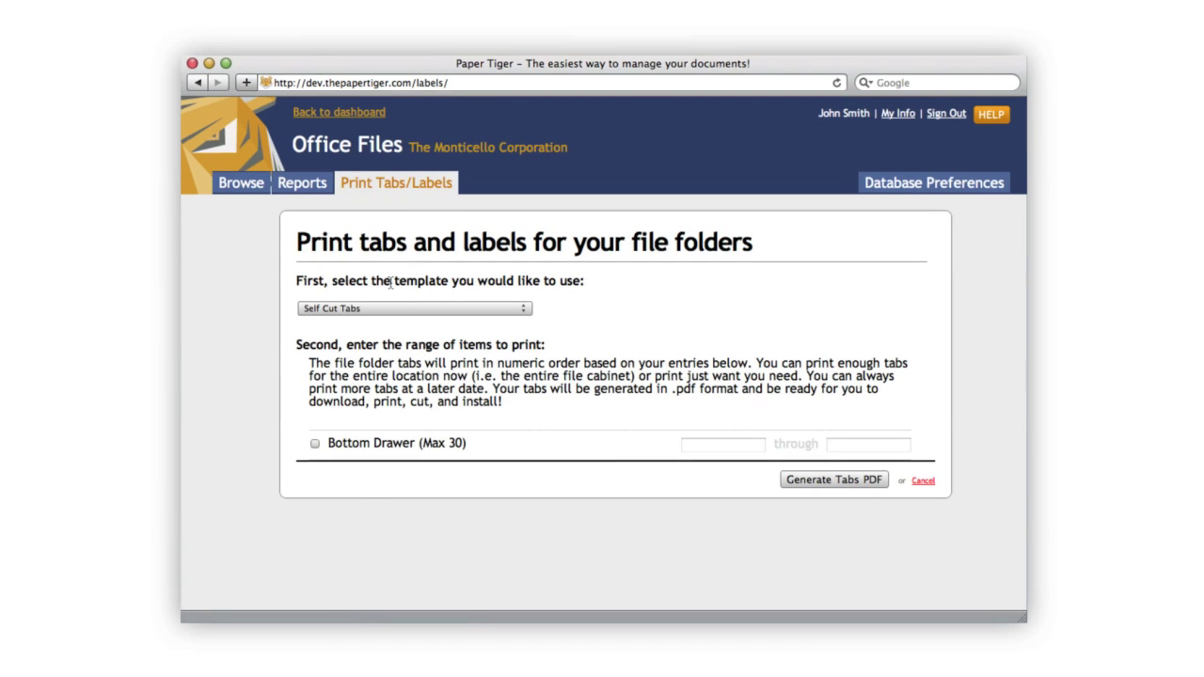
{"action": "left_click", "coordinate": [391, 313]}
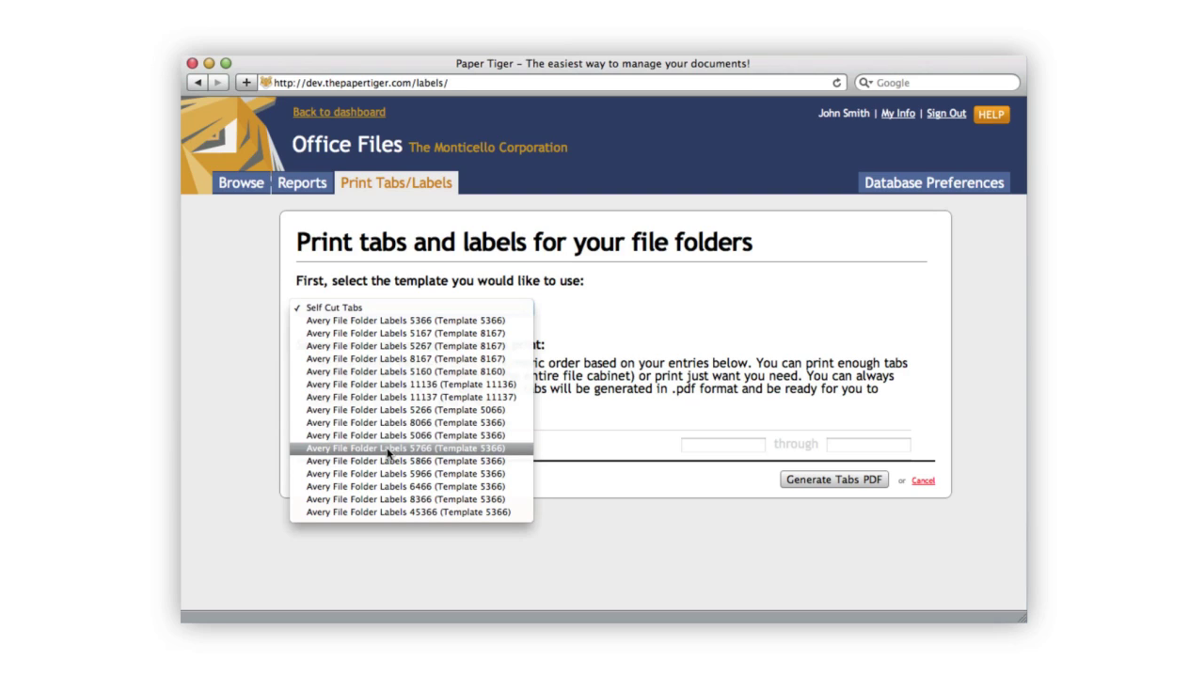
{"action": "left_click", "coordinate": [379, 312]}
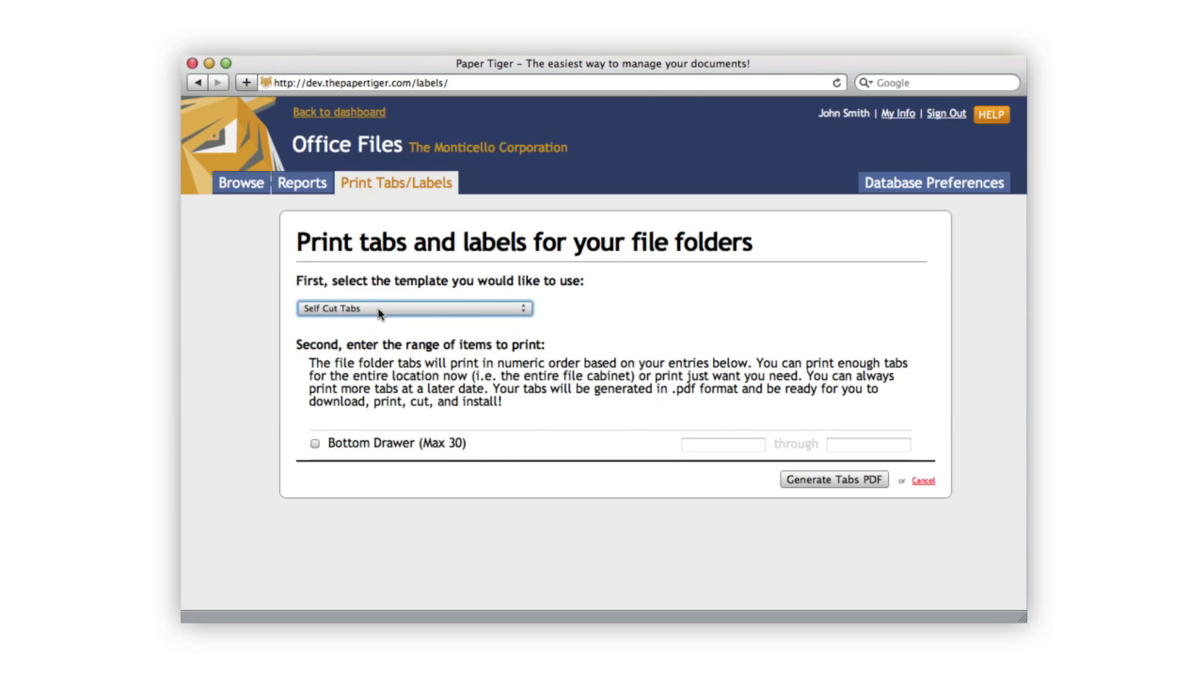
{"action": "left_click", "coordinate": [400, 519]}
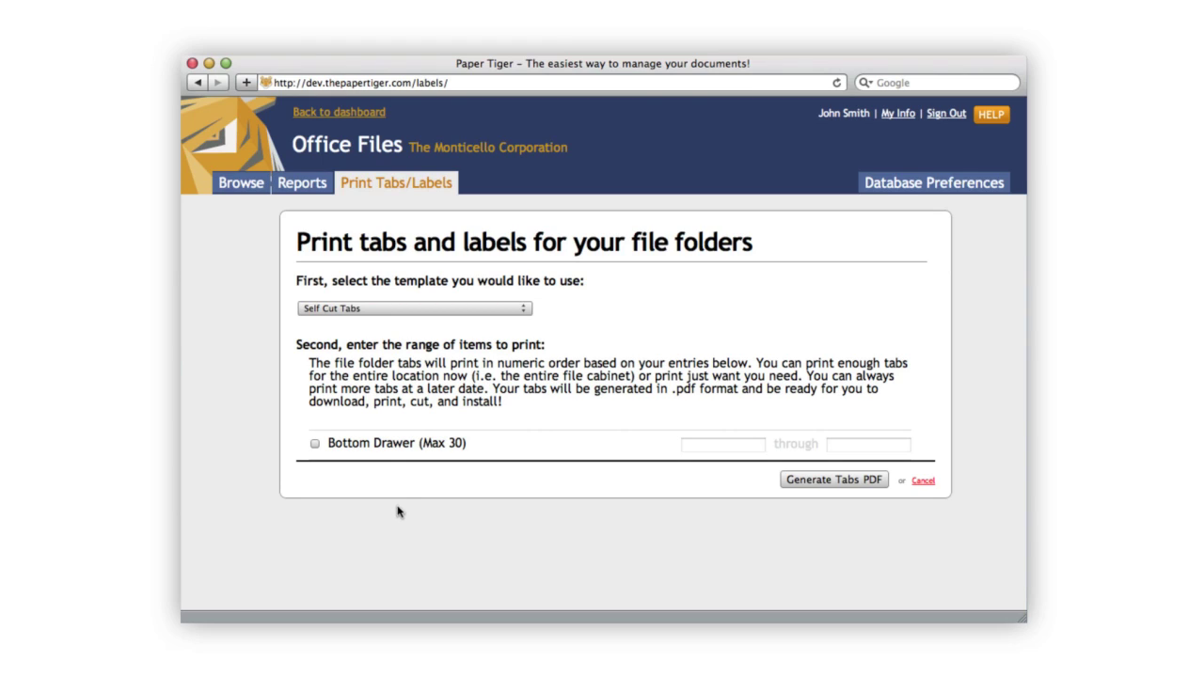
Step: Generate a tabs PDF for Bottom Drawer items 1 through 30 and look over the generated sheet
{"action": "left_click", "coordinate": [391, 450]}
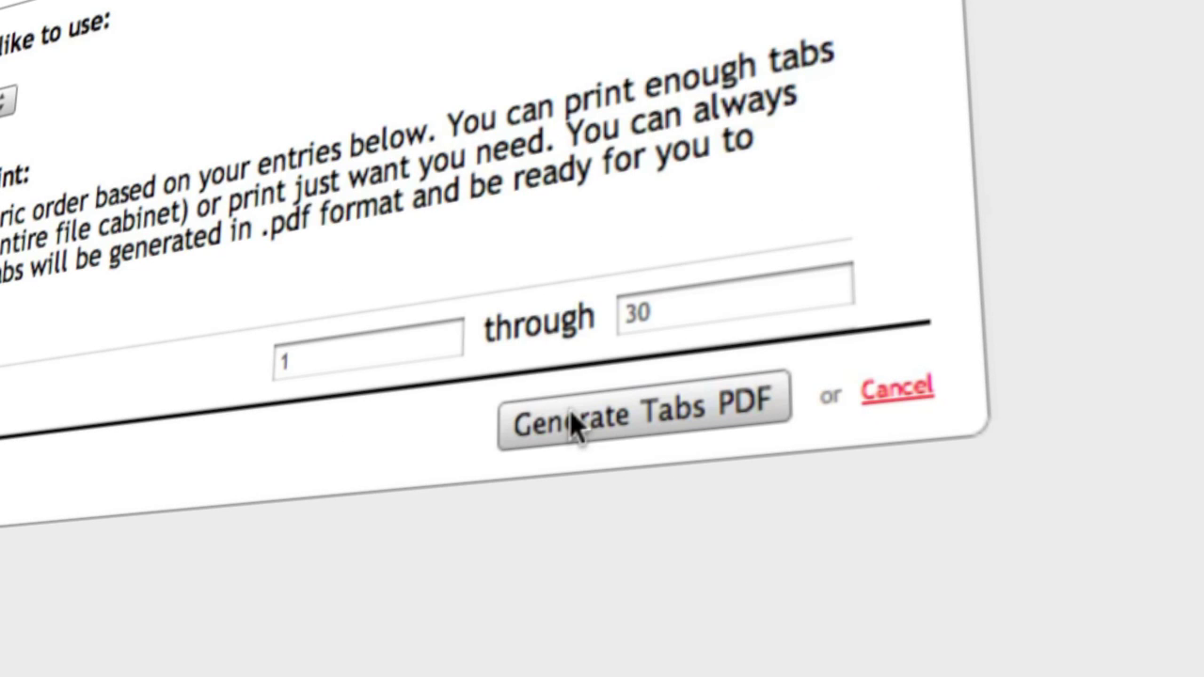
{"action": "left_click", "coordinate": [569, 409]}
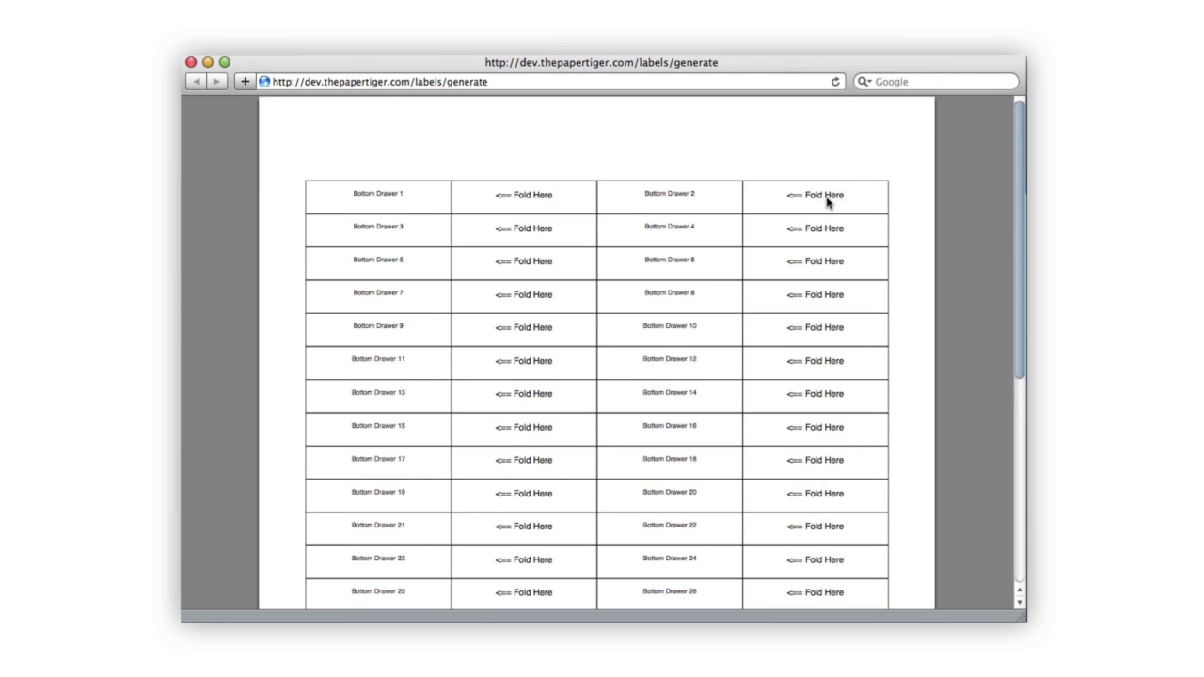
{"action": "scroll", "coordinate": [828, 201], "scroll_direction": "down", "scroll_amount": 5}
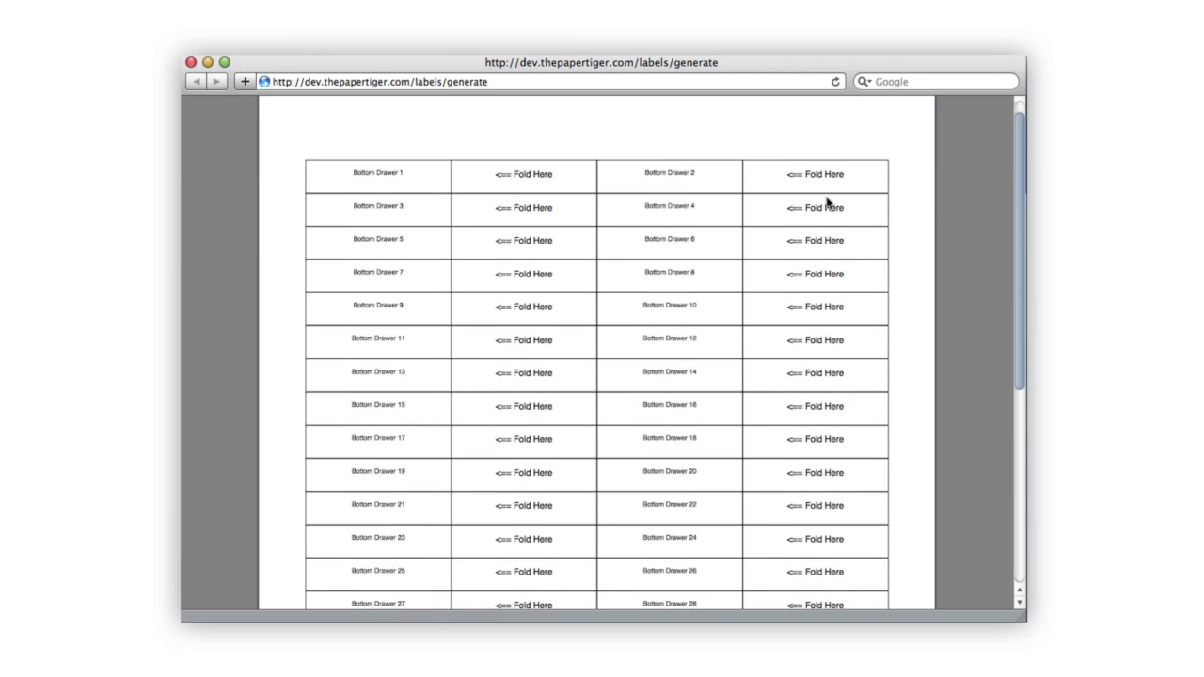
{"action": "scroll", "coordinate": [828, 201], "scroll_direction": "down", "scroll_amount": 2}
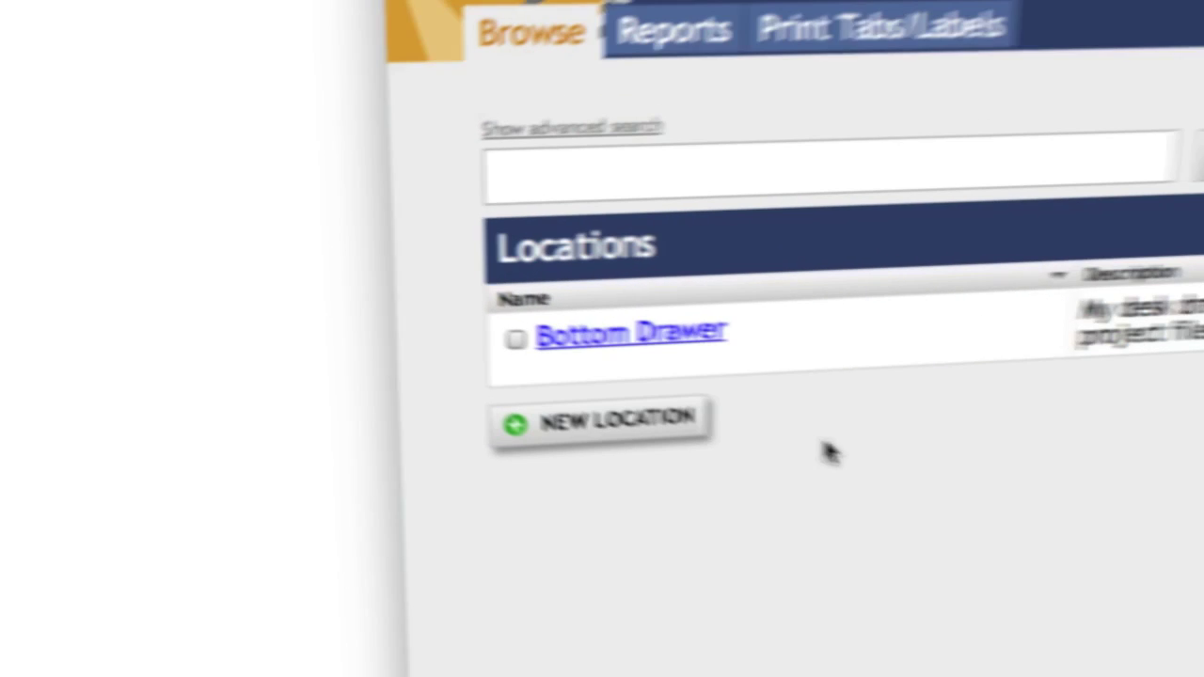
Step: Start a new item in the Bottom Drawer location and name it Car Repair Bills
{"action": "mouse_move", "coordinate": [313, 323]}
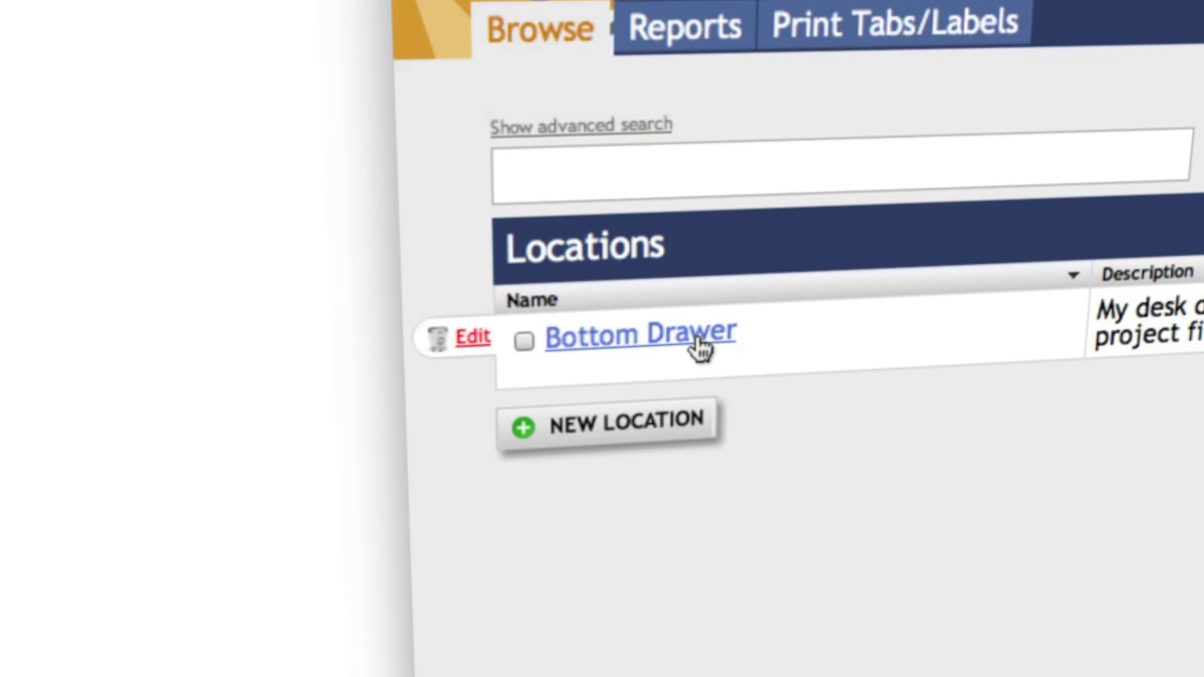
{"action": "left_click", "coordinate": [698, 342]}
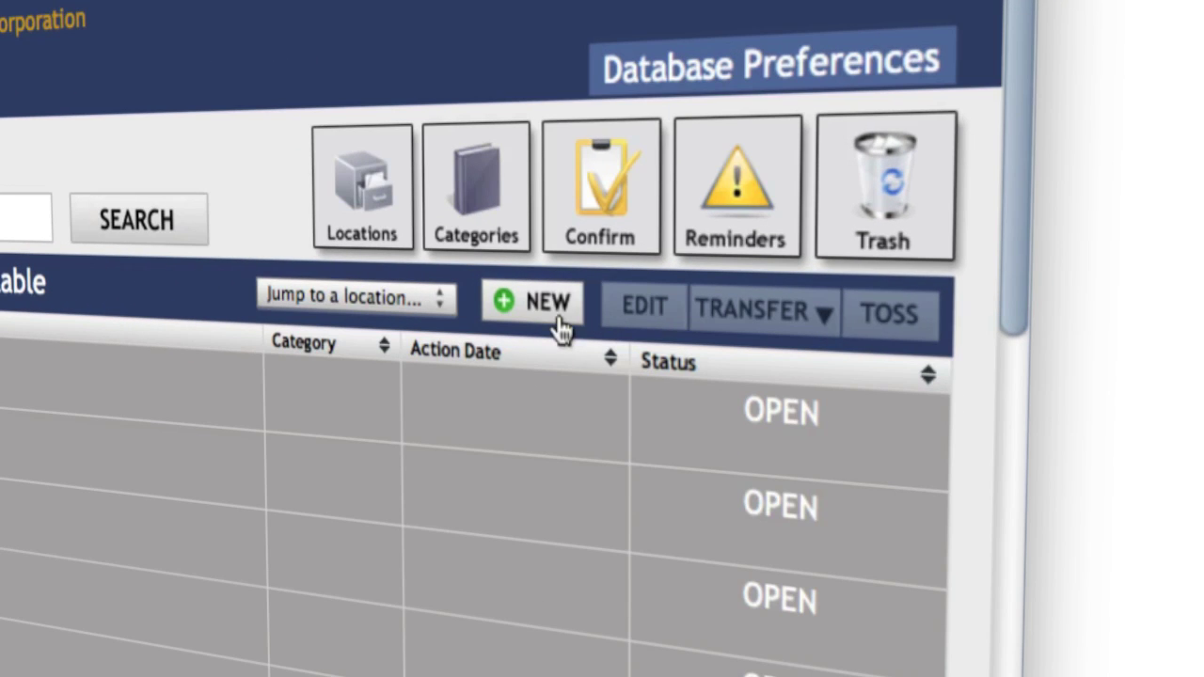
{"action": "left_click", "coordinate": [562, 329]}
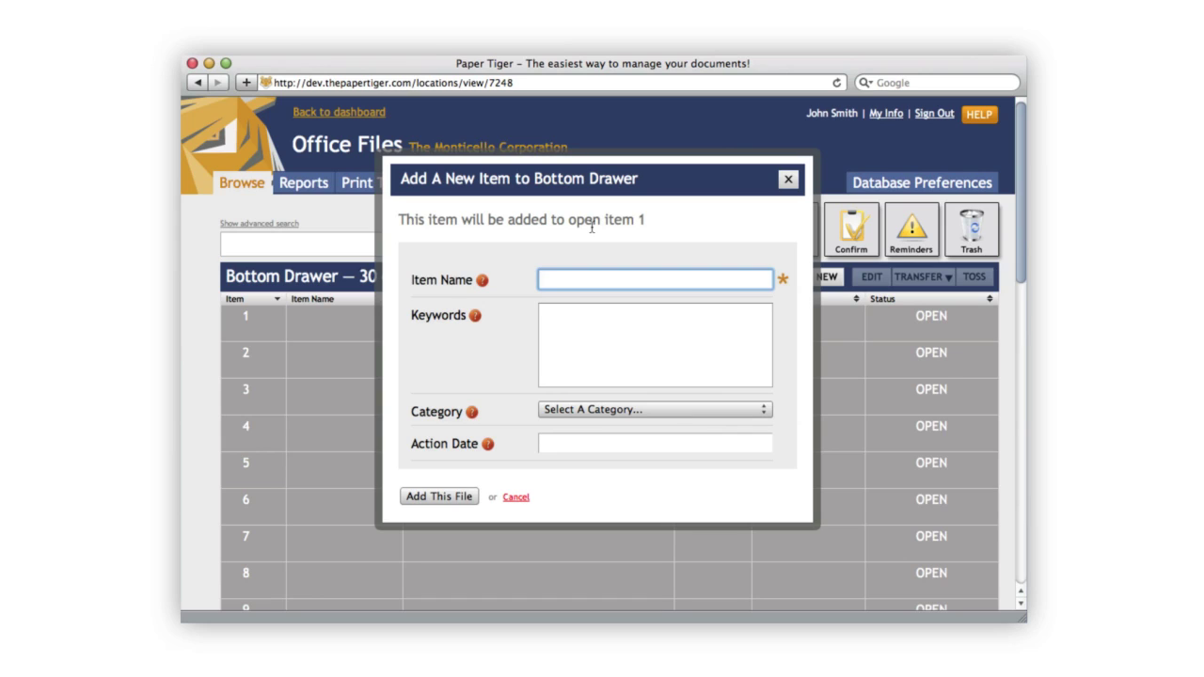
{"action": "type", "text": "Car Repair "}
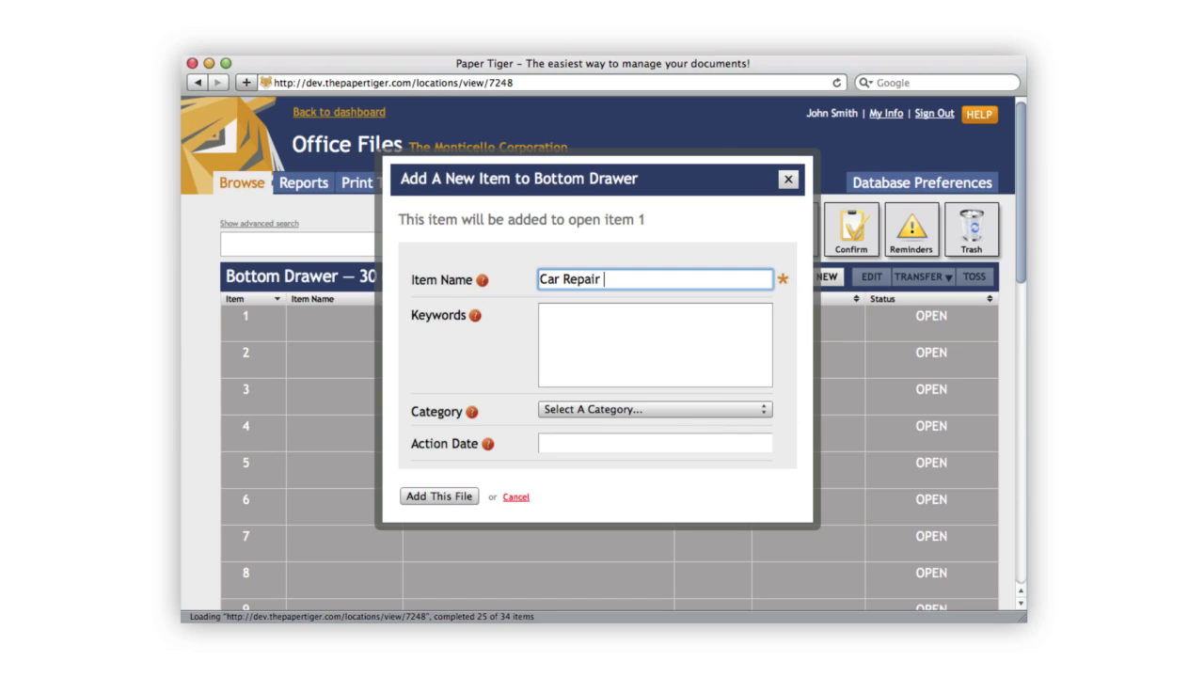
{"action": "type", "text": "Bills"}
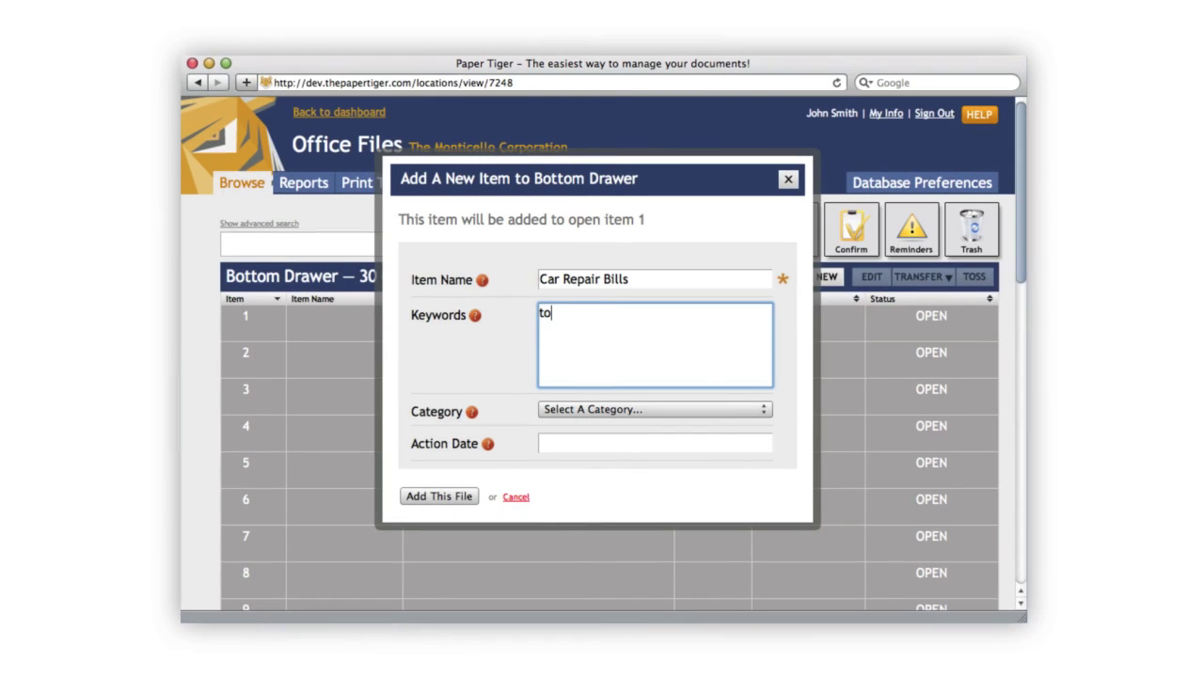
Step: Enter the item's keywords "toyota, mechanic, bob's flowers," and give it a new category named transportation
{"action": "type", "text": ", mechanic, "}
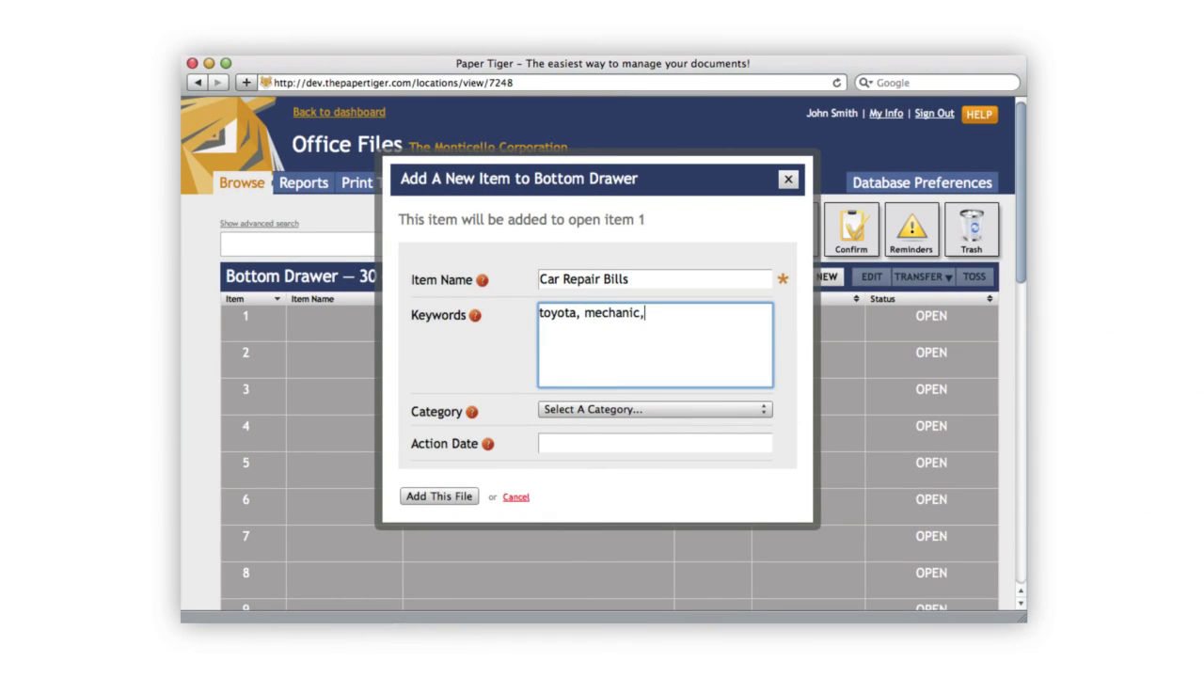
{"action": "type", "text": "bob's flowers,"}
{"action": "left_click", "coordinate": [726, 410]}
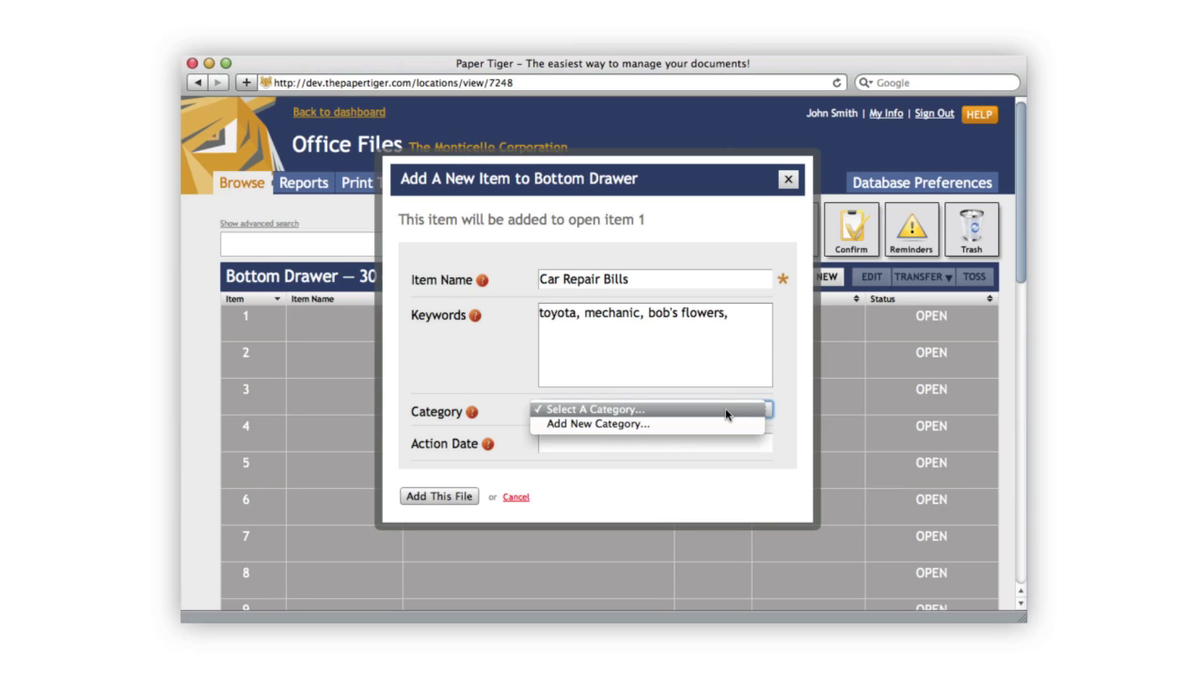
{"action": "left_click", "coordinate": [722, 423]}
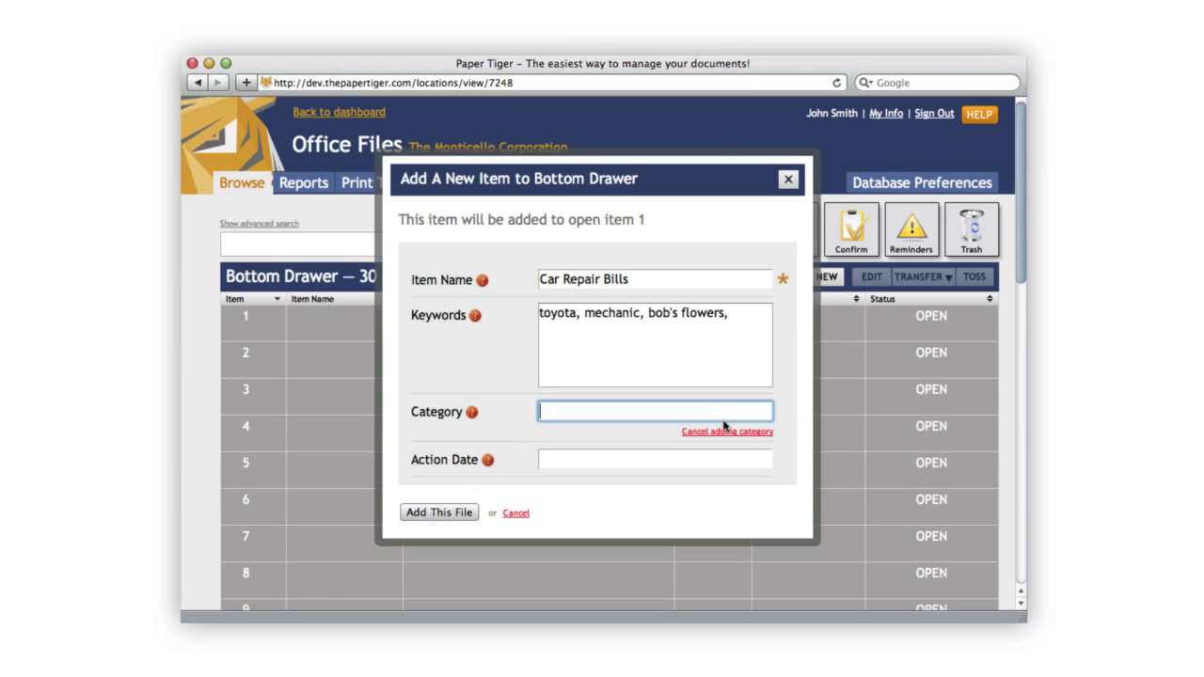
{"action": "type", "text": "transportation"}
Step: Set the new item's action date to December 31, 2010
{"action": "left_click", "coordinate": [697, 459]}
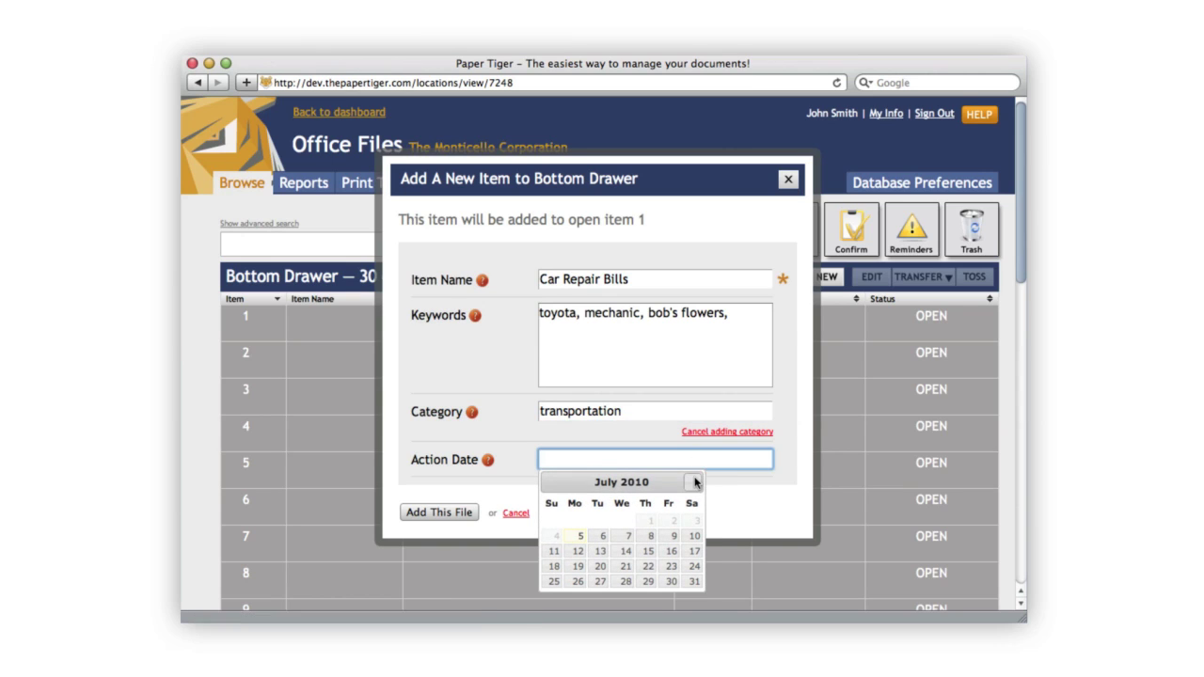
{"action": "left_click", "coordinate": [694, 482]}
{"action": "left_click", "coordinate": [694, 481]}
{"action": "left_click", "coordinate": [694, 482]}
{"action": "left_click", "coordinate": [694, 482]}
{"action": "left_click", "coordinate": [694, 481]}
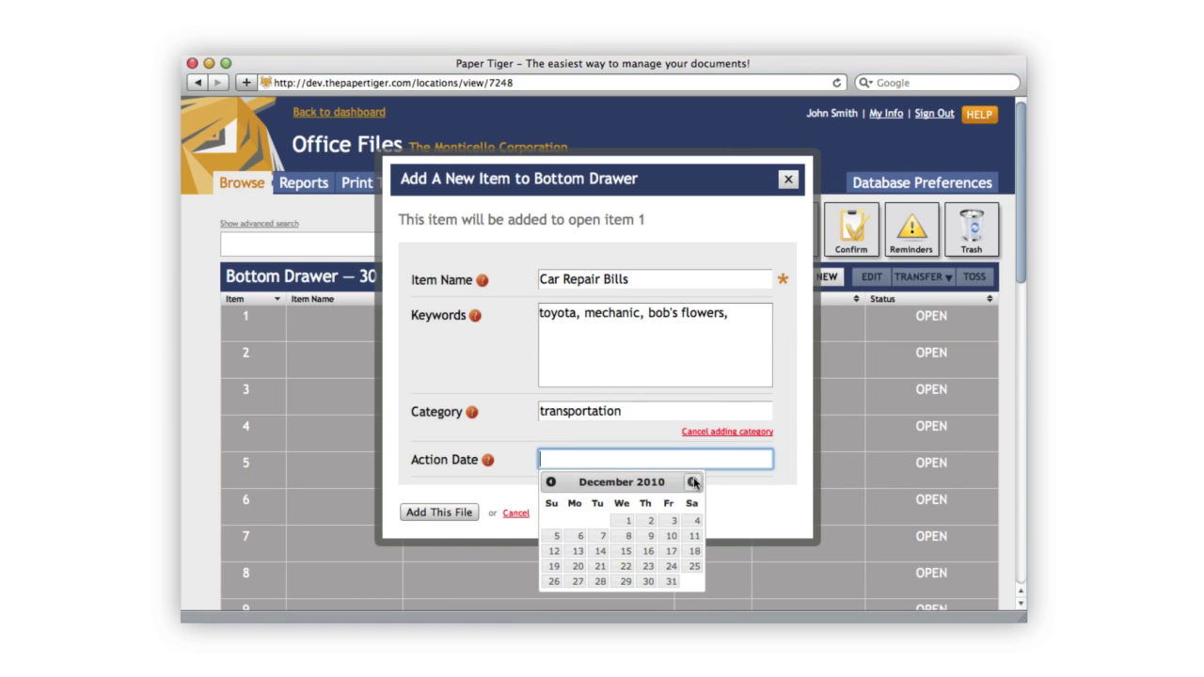
{"action": "left_click", "coordinate": [670, 581]}
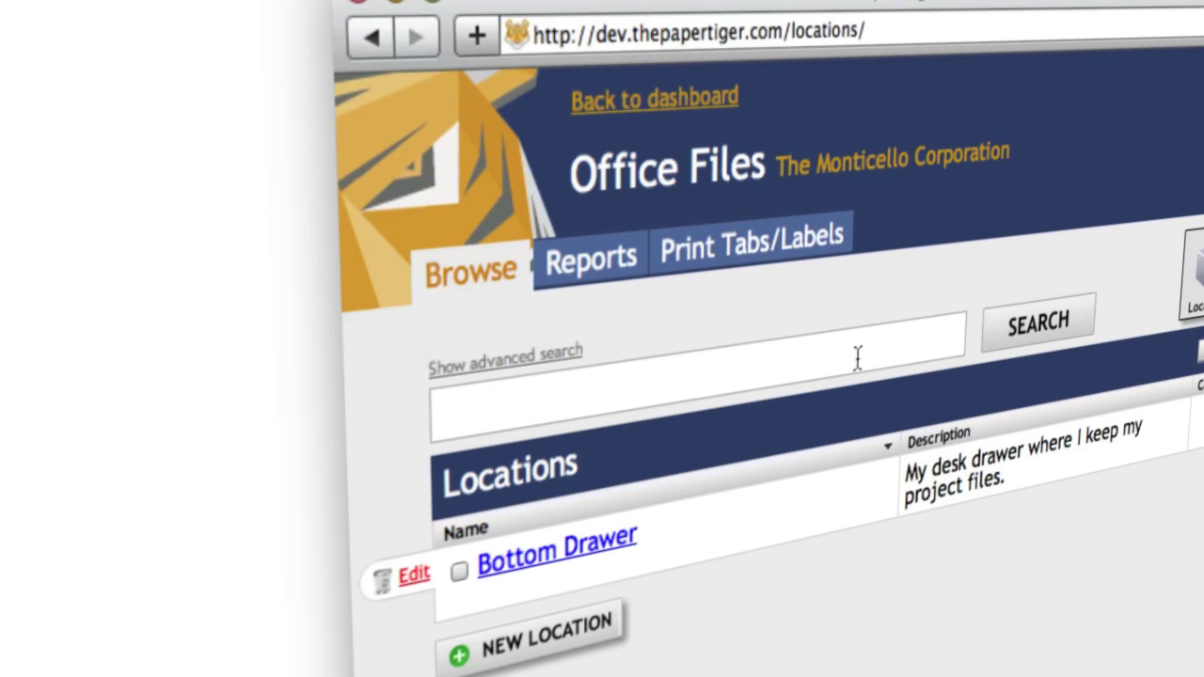
Step: Begin a search of the Office Files database
{"action": "left_click", "coordinate": [476, 244]}
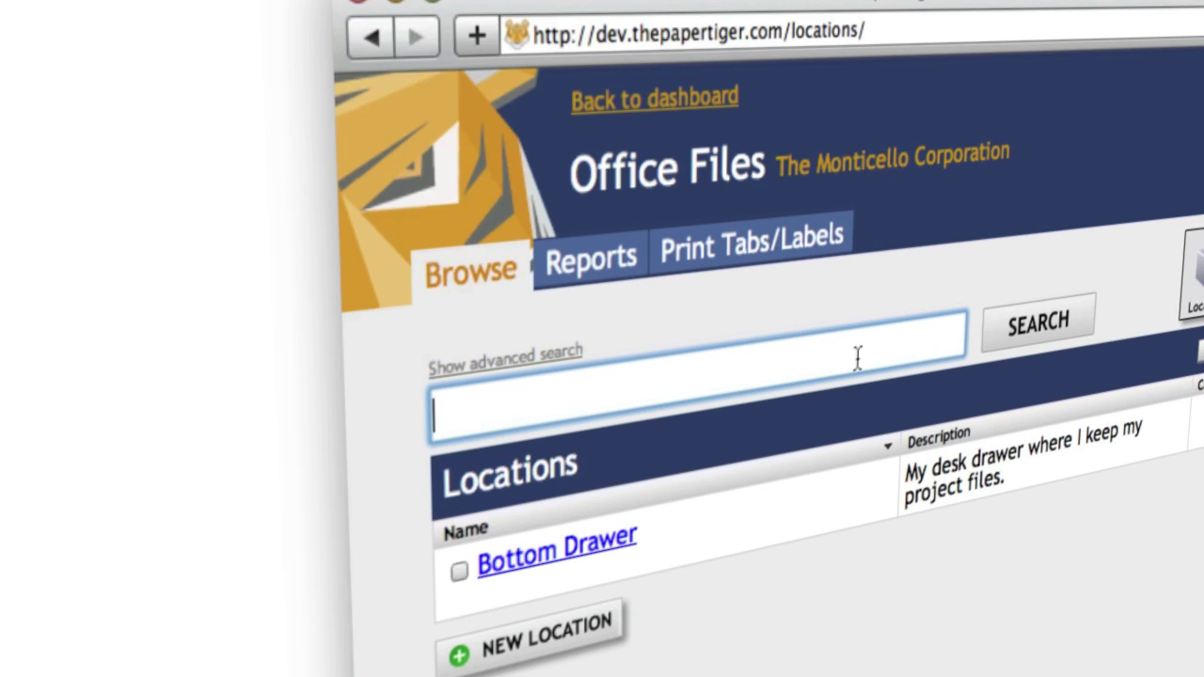